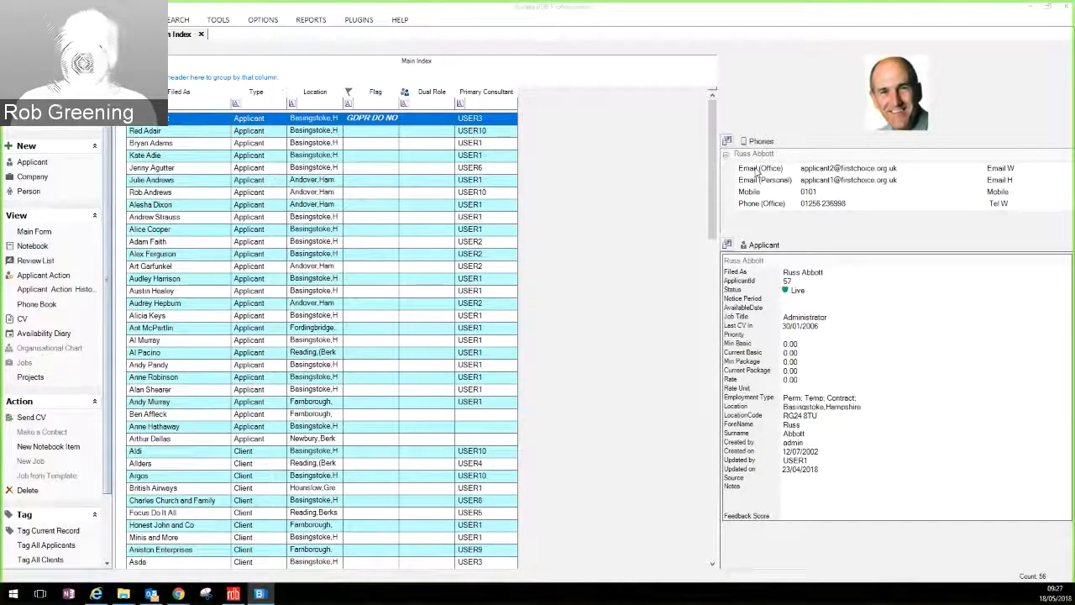
# Step: Start an email to the applicant's office address and insert the GDPR Portal template as its body
pyautogui.doubleClick(760, 169)
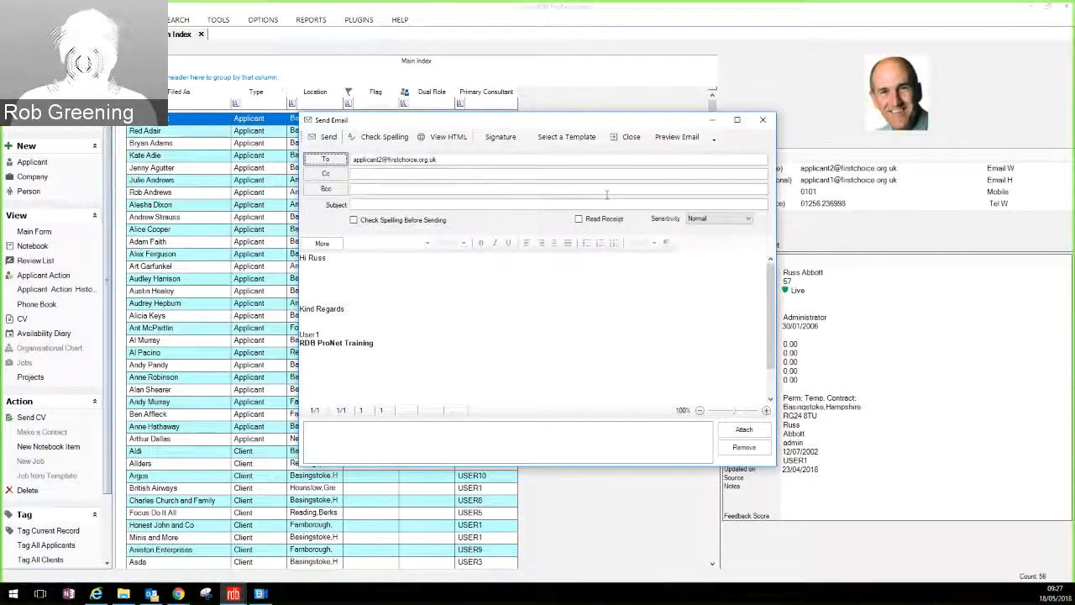
pyautogui.click(579, 139)
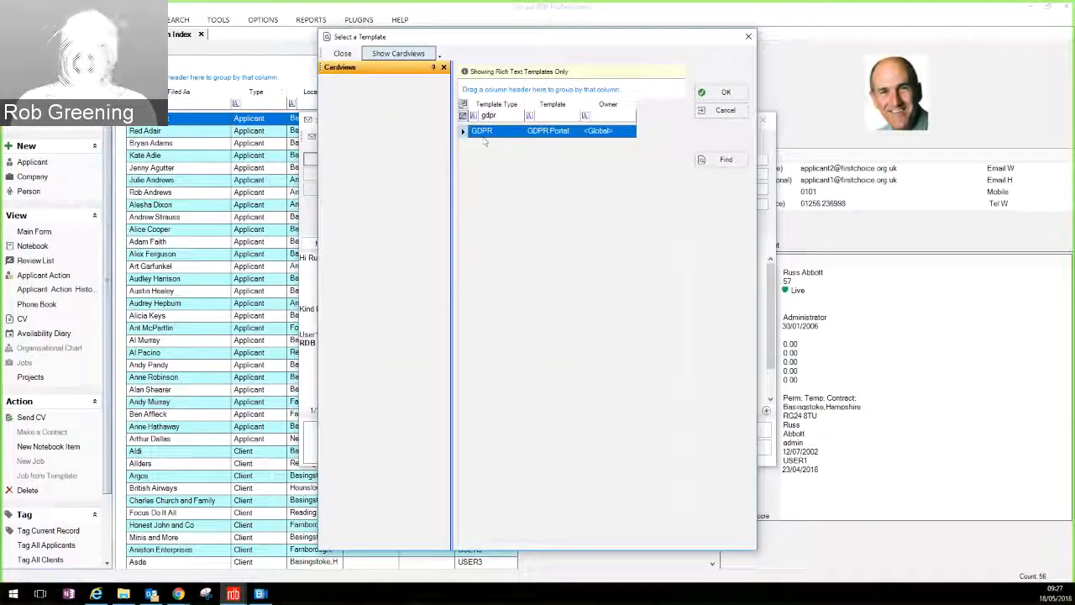
pyautogui.click(724, 92)
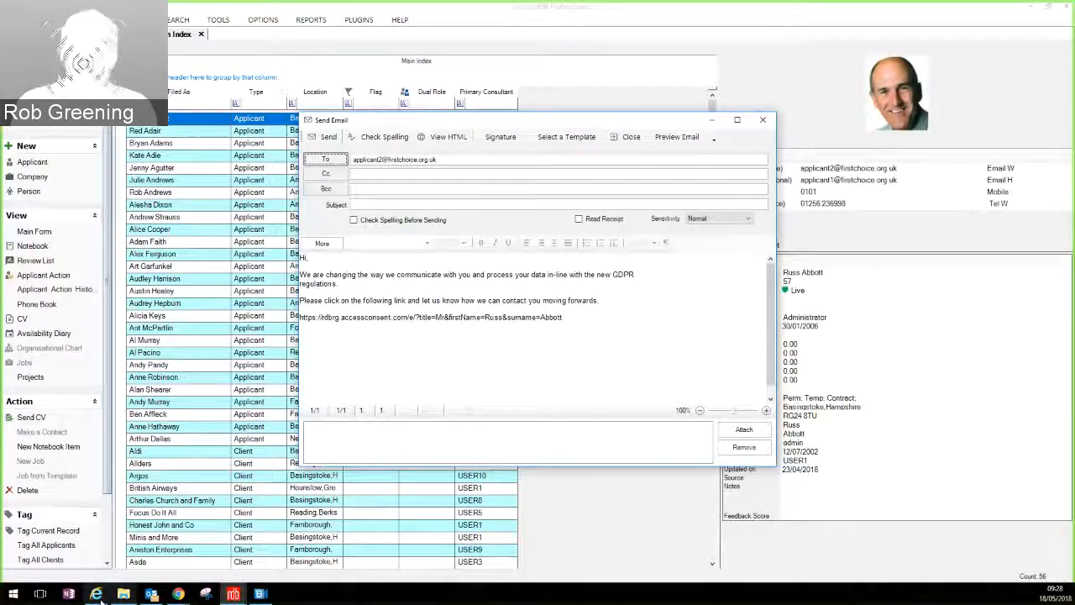
# Step: Switch to Internet Explorer, which shows the Access consent Register page from the consent link
pyautogui.click(414, 317)
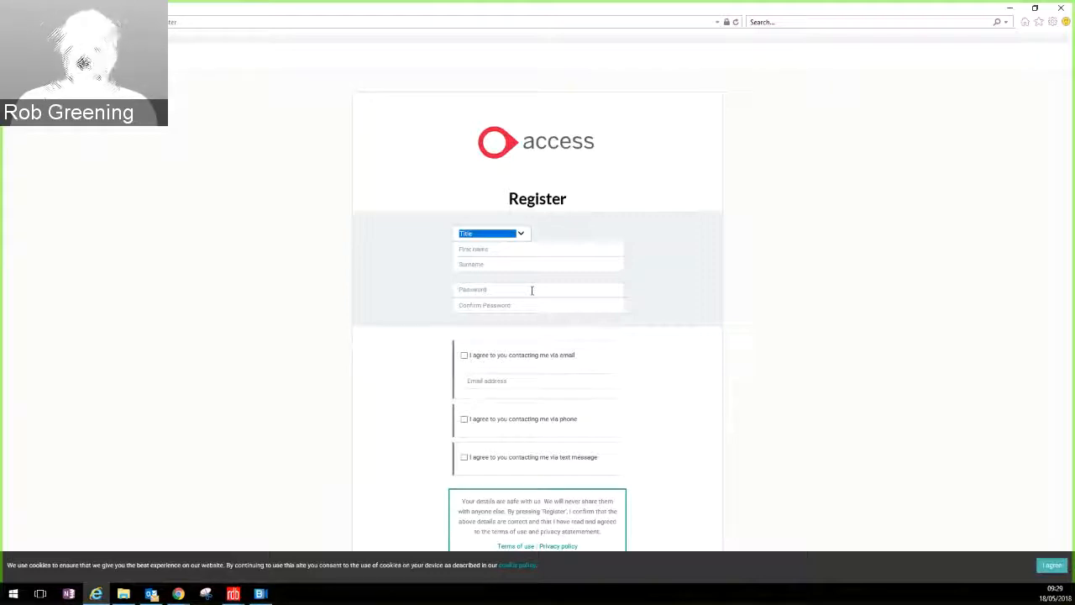
# Step: Accept the cookie notice and enter the candidate's first name and surname
pyautogui.click(1051, 564)
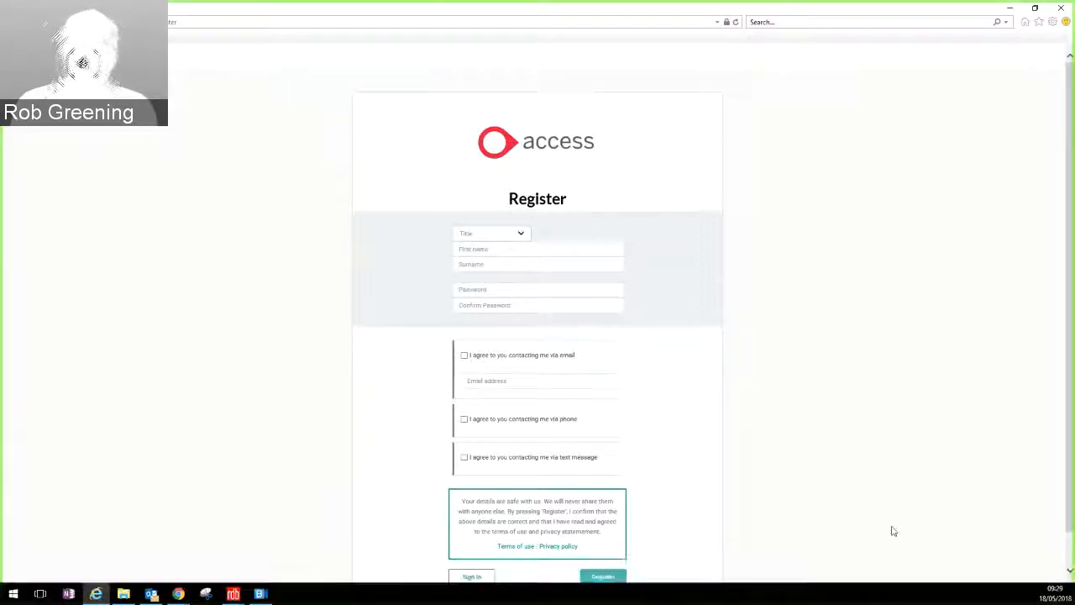
pyautogui.click(532, 255)
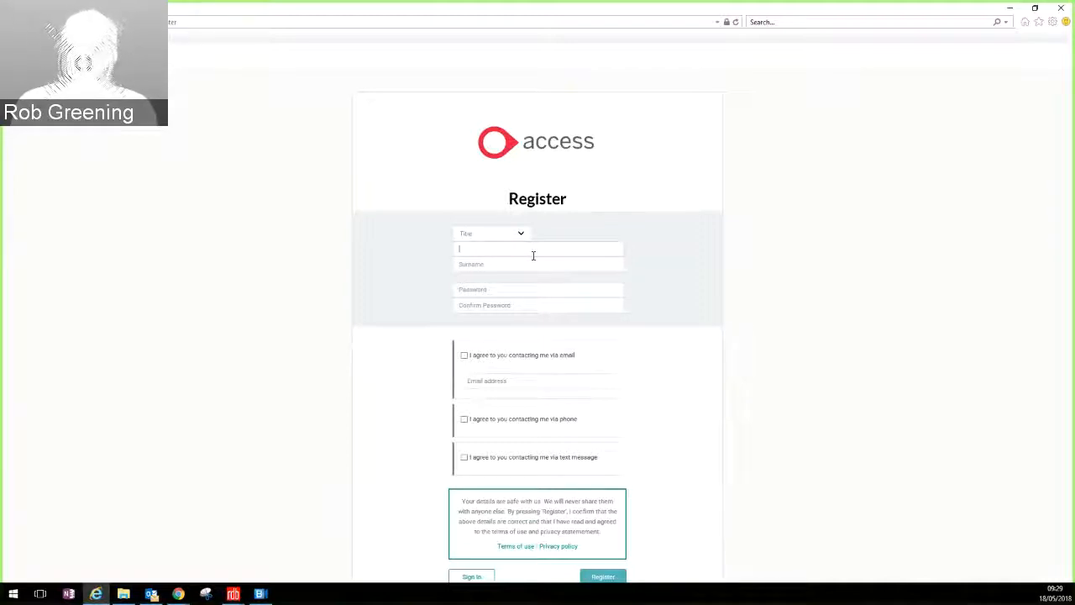
pyautogui.press('Tab')
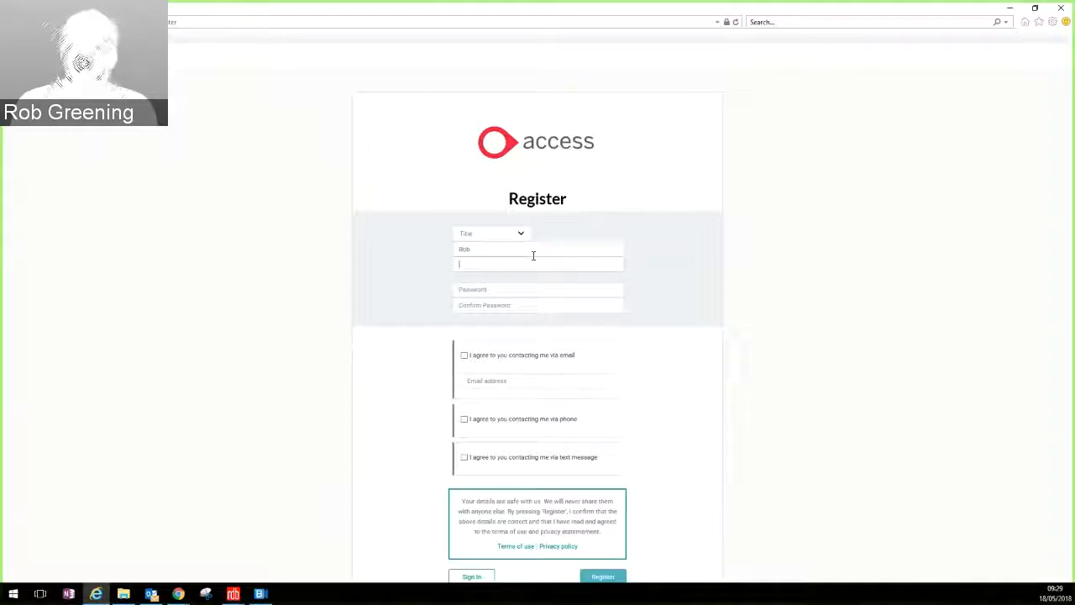
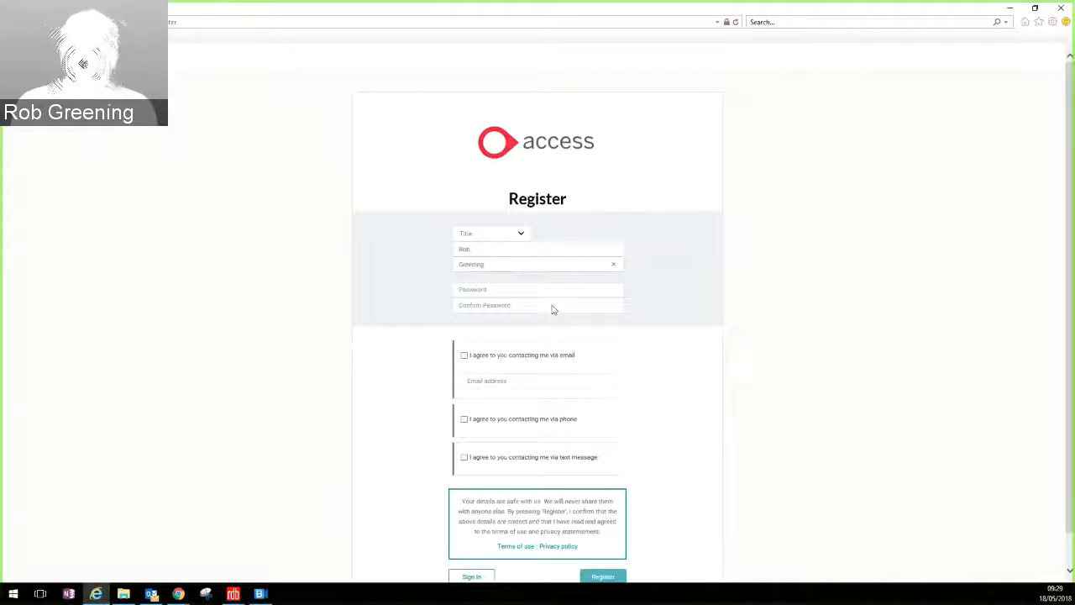
# Step: Enter the candidate's e-mail address, then type and confirm the account password
pyautogui.click(500, 383)
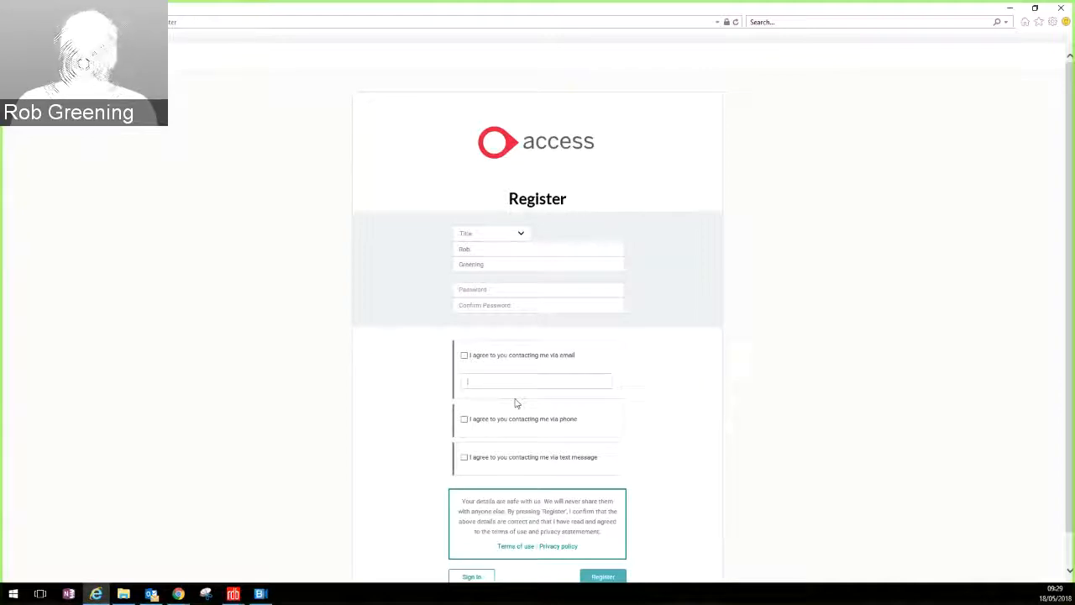
pyautogui.write('rob@test.co.u')
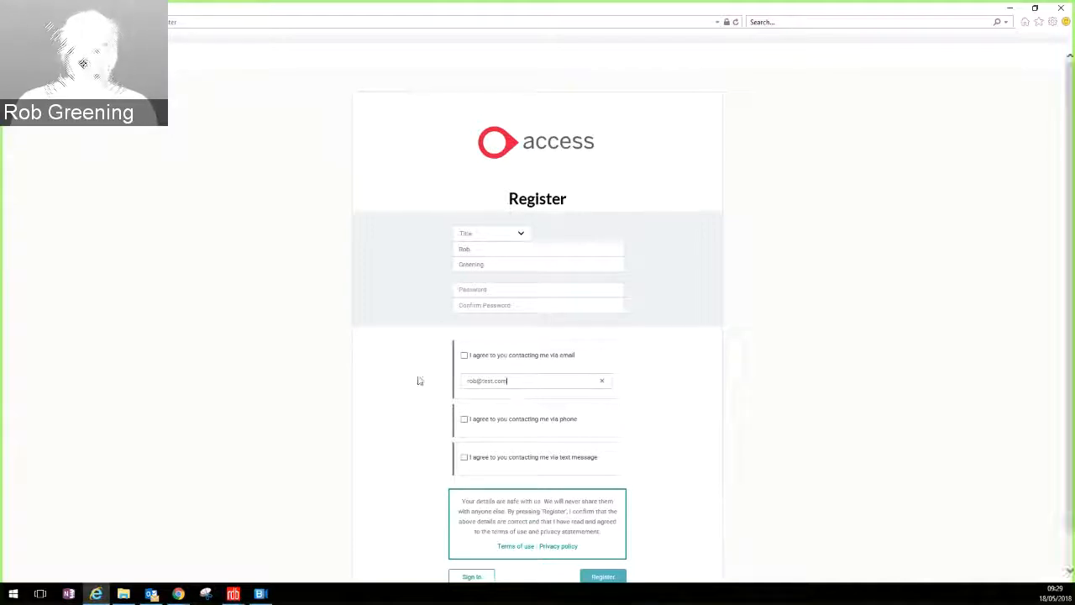
pyautogui.click(479, 291)
pyautogui.write('pas')
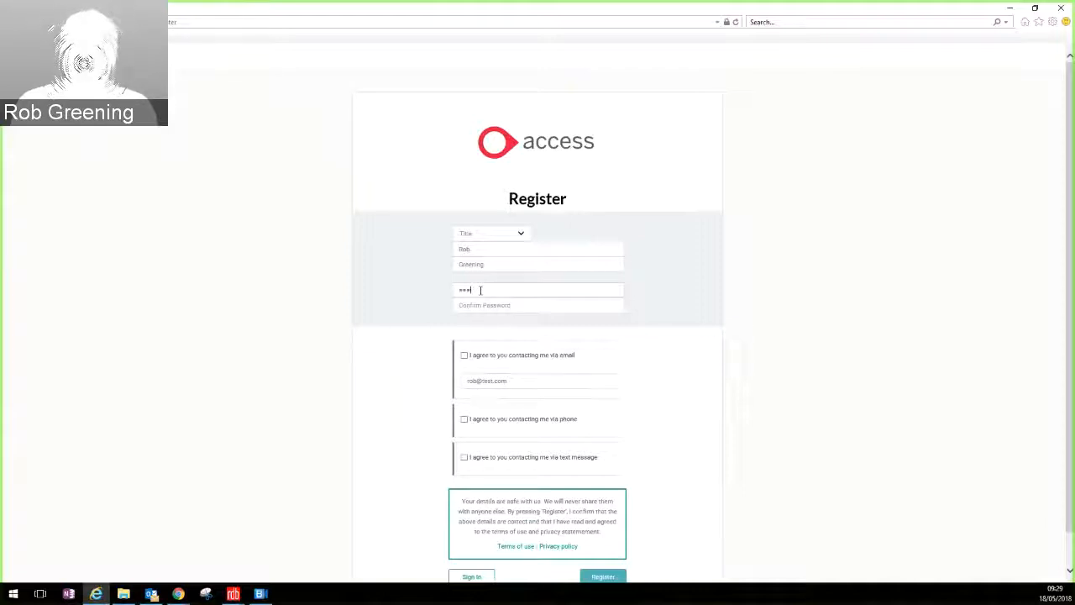
pyautogui.write('s1')
pyautogui.click(477, 306)
pyautogui.write('pas')
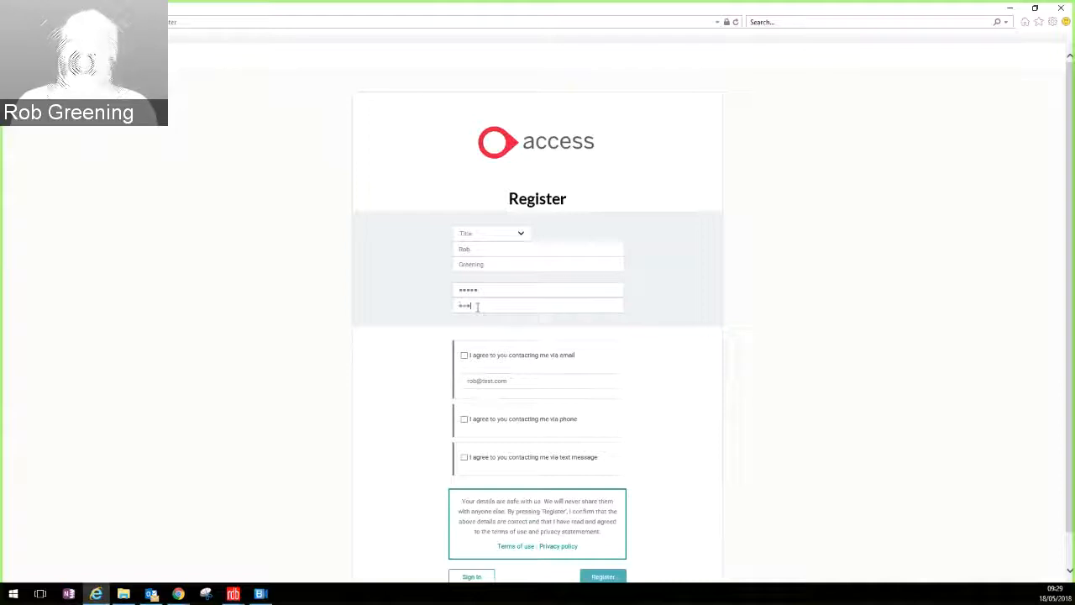
pyautogui.write('s1')
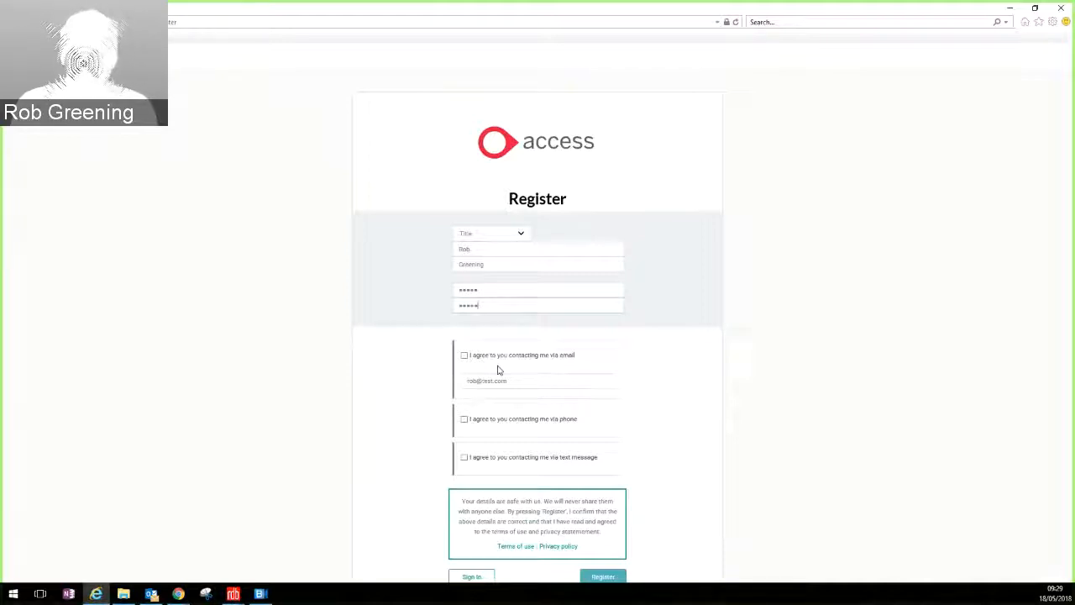
pyautogui.scroll(-1, 574, 408)
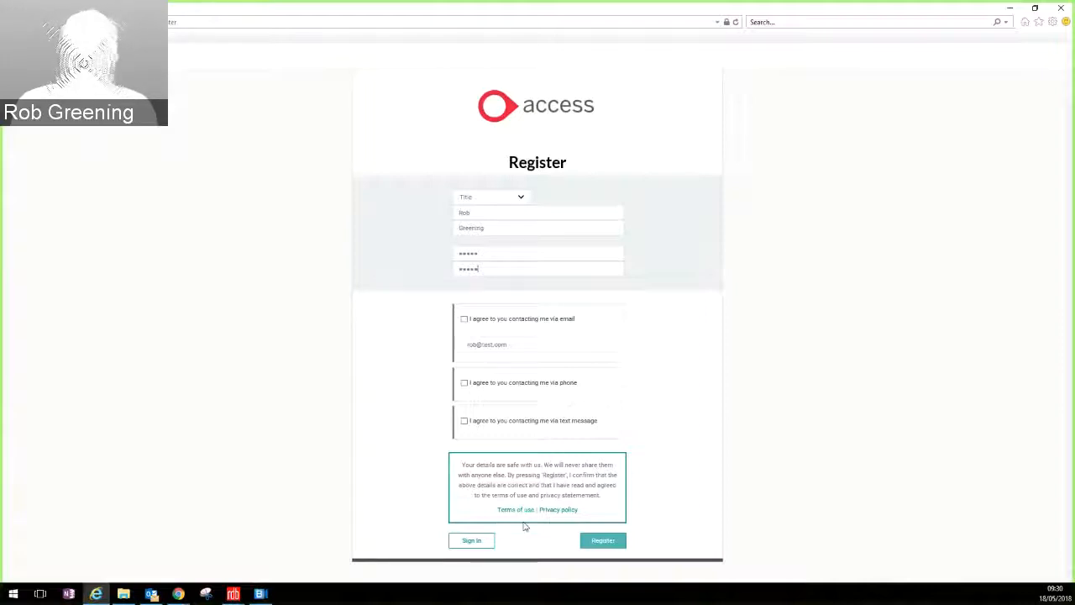
# Step: Go to the Sign in page and enter the account e-mail and password
pyautogui.click(473, 542)
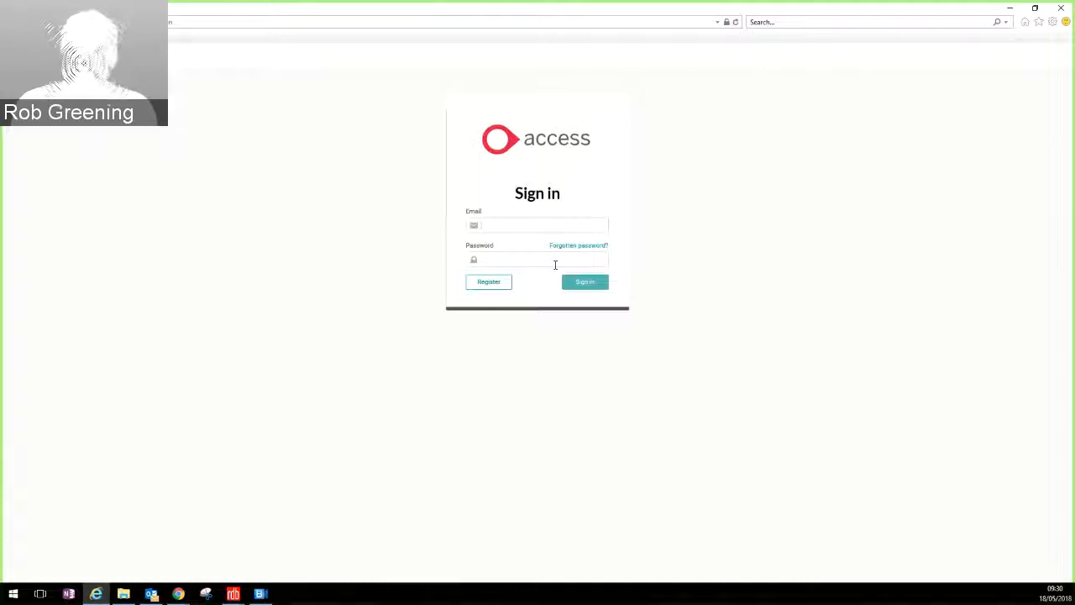
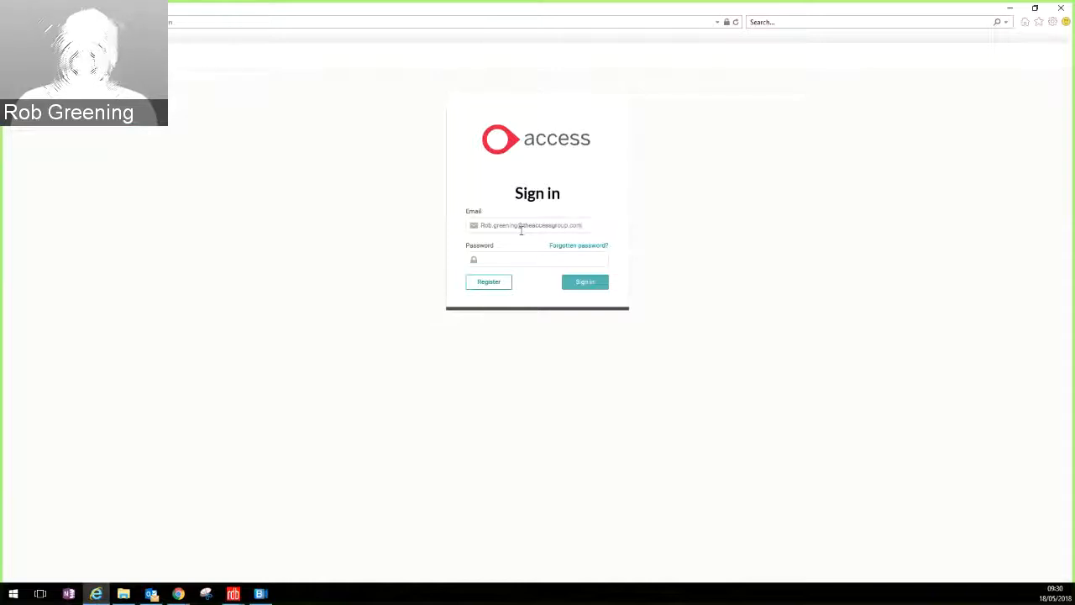
pyautogui.press('Tab')
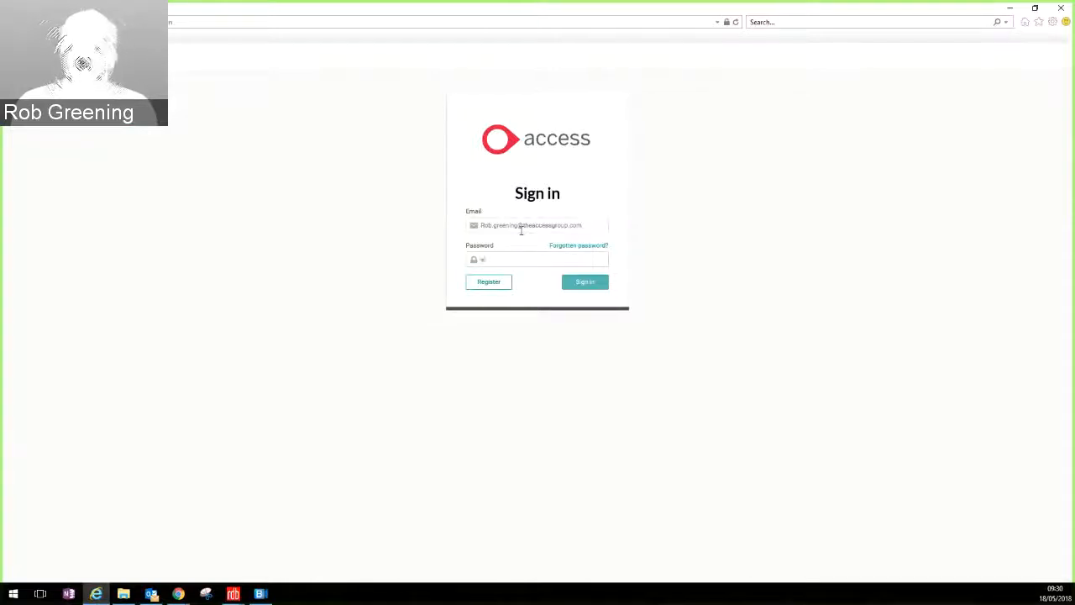
pyautogui.write('********')
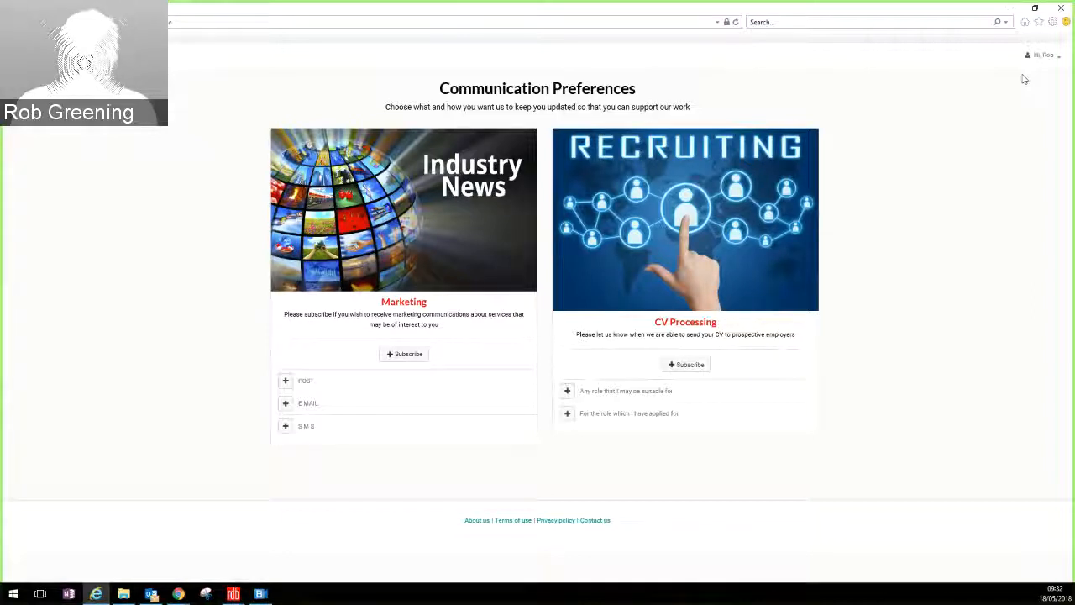
# Step: Open the Admin Dashboard from the account menu, then go to Configure your purposes
pyautogui.click(1050, 58)
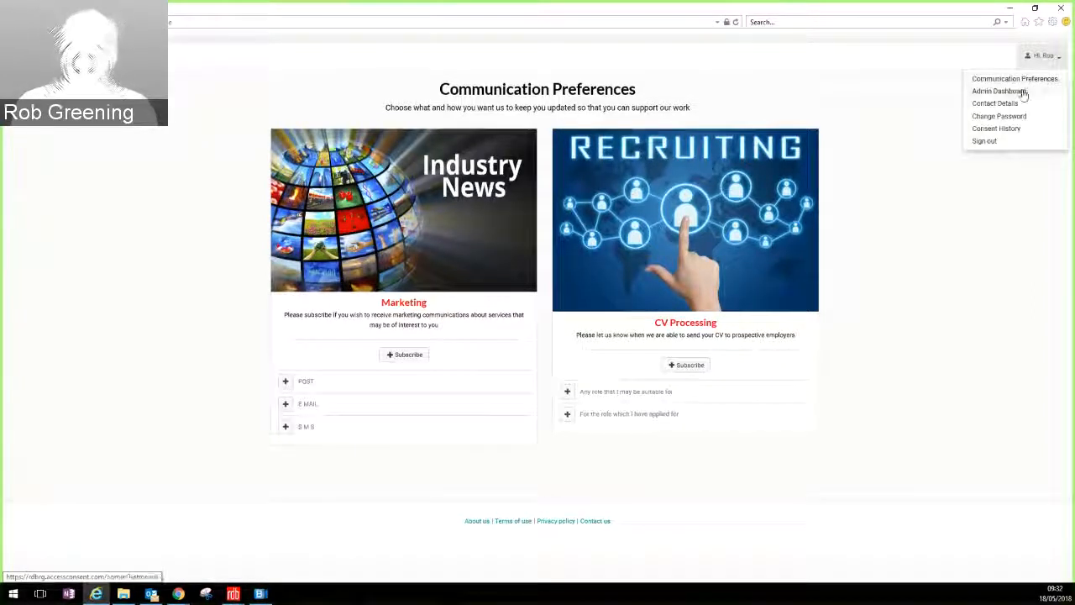
pyautogui.click(1024, 94)
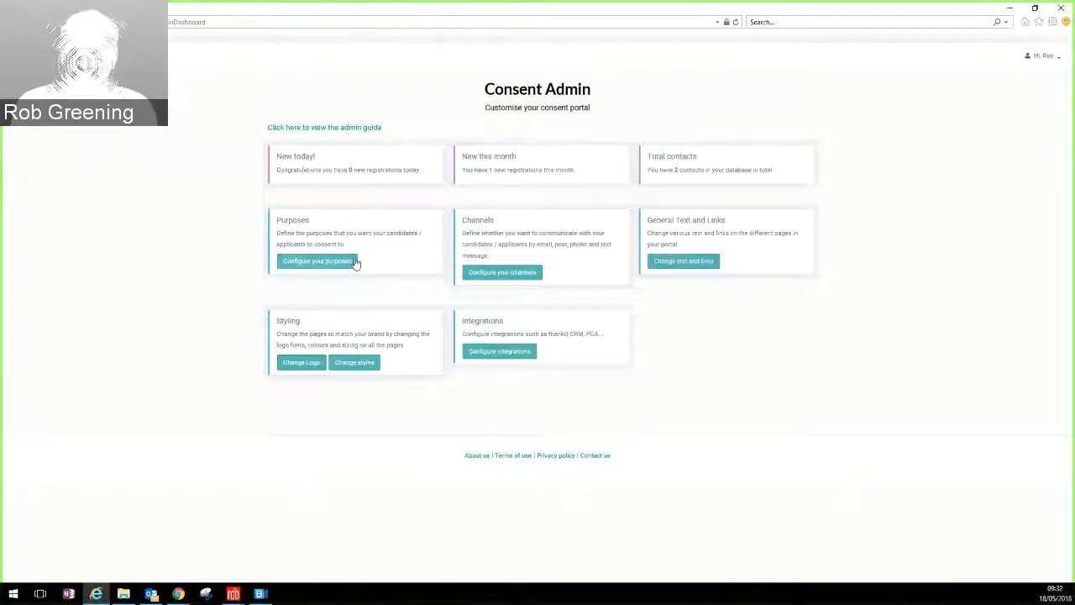
pyautogui.click(335, 269)
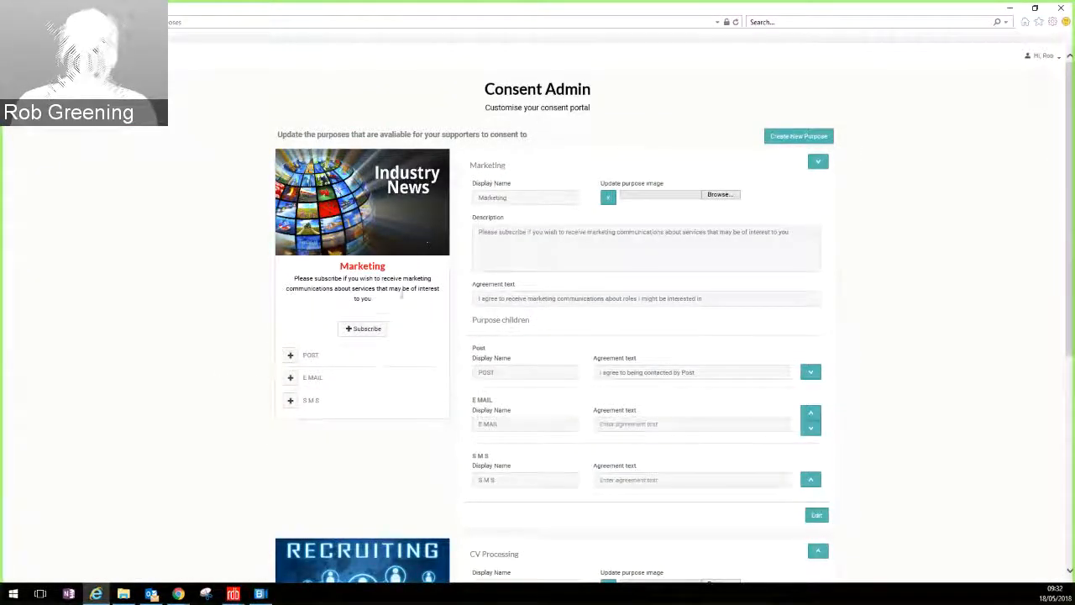
pyautogui.scroll(-3, 430, 336)
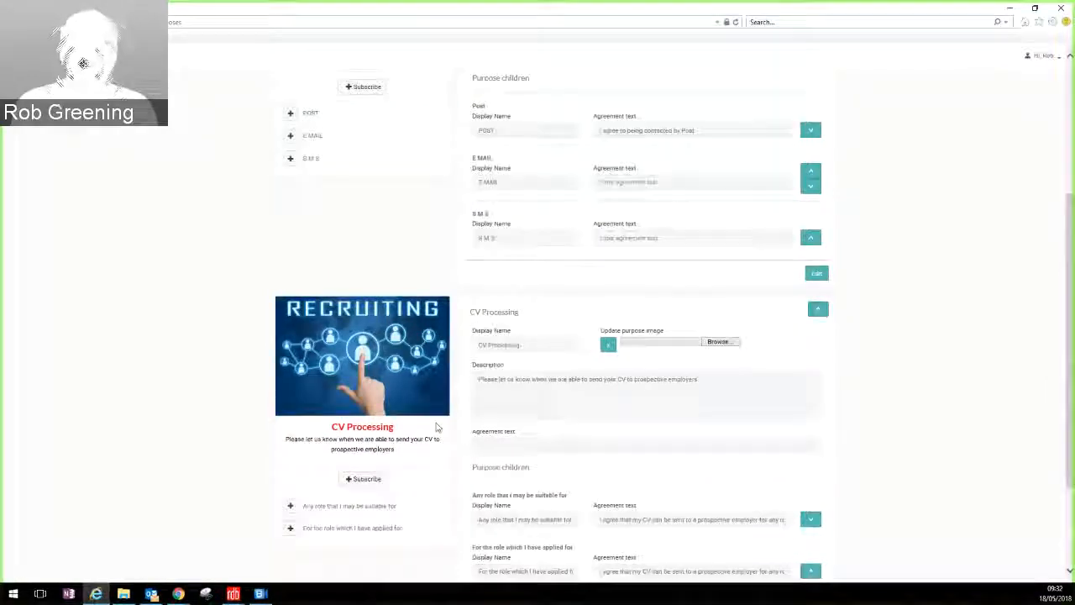
pyautogui.scroll(2, 436, 428)
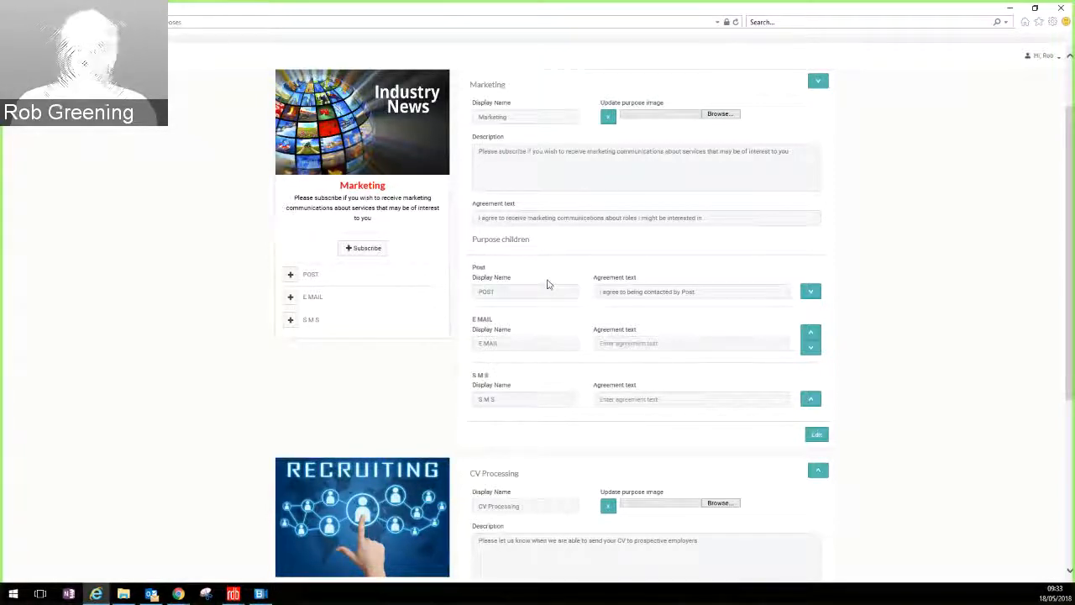
# Step: Edit Marketing and add a child purpose with the Display Name PIGEON CARRIER
pyautogui.click(817, 434)
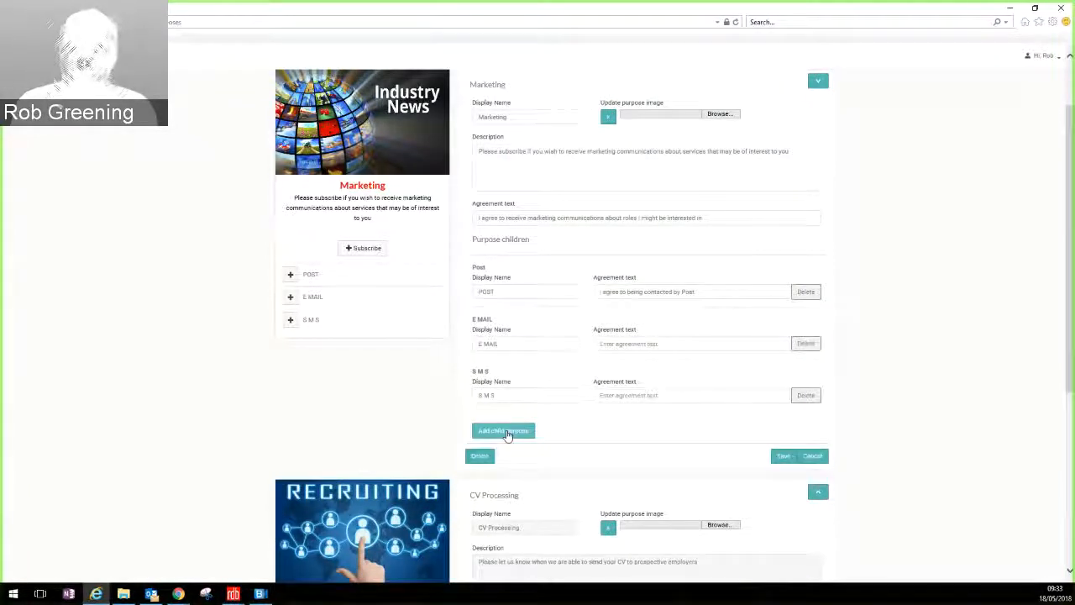
pyautogui.click(504, 431)
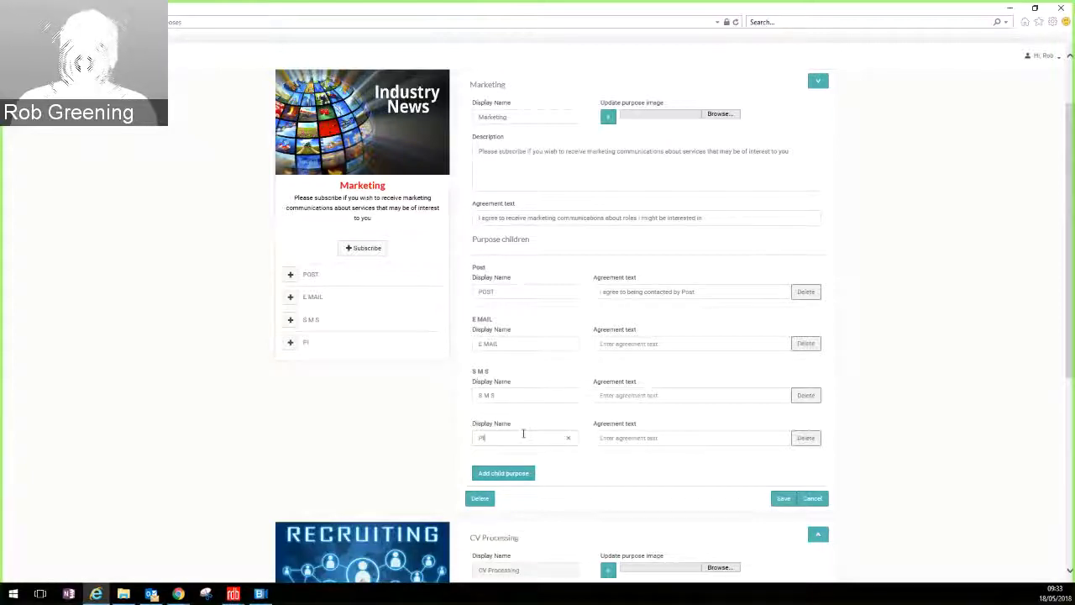
pyautogui.write('PIGEON CARRIER')
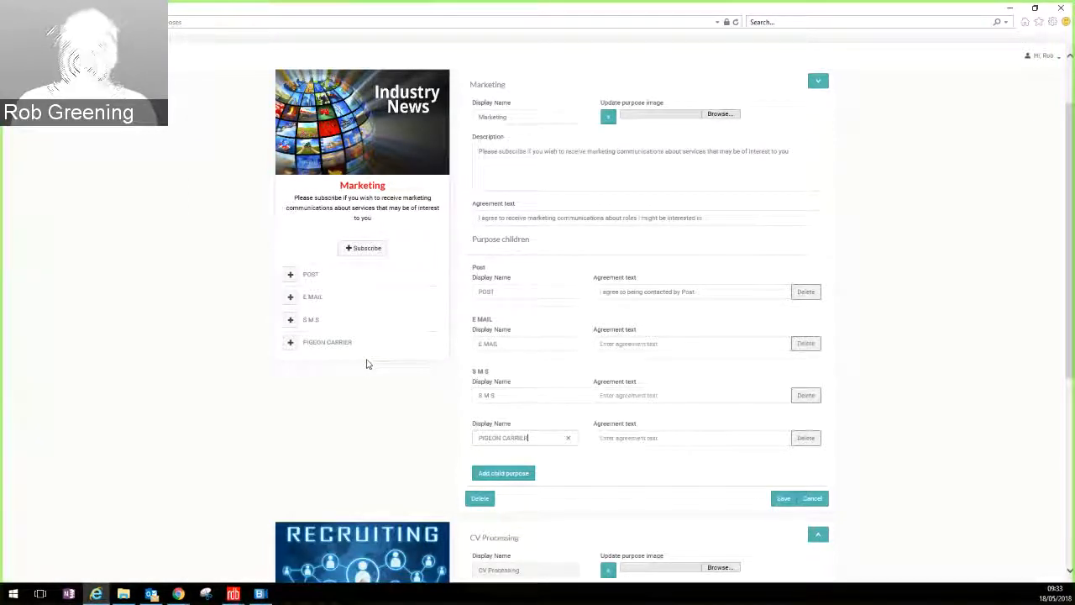
pyautogui.click(232, 593)
# Step: Return to the RDB ProNet window and open the GDPR page of the applicant record
pyautogui.click(183, 542)
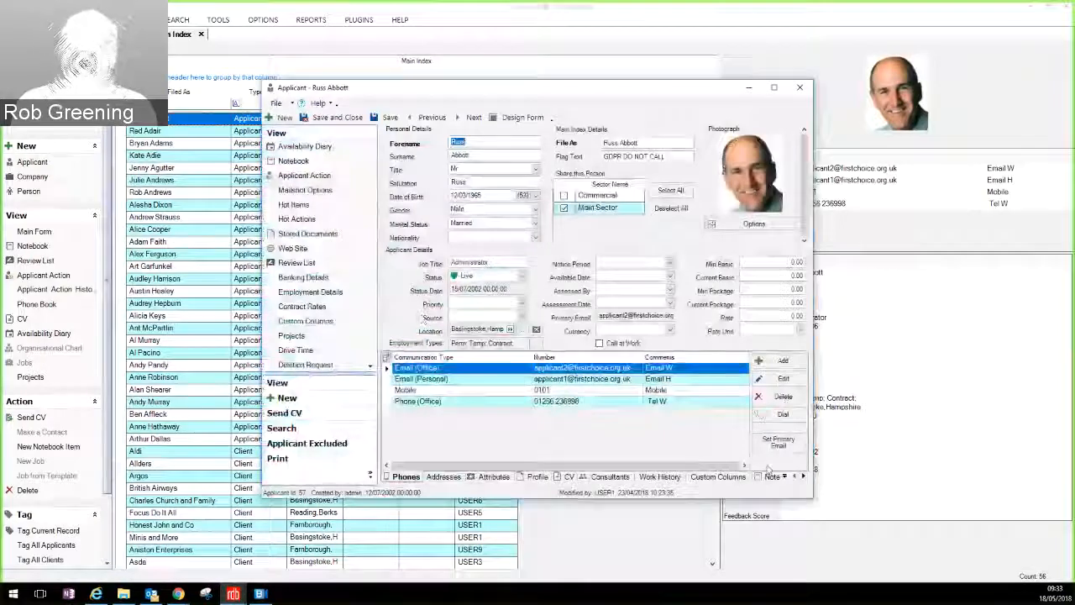
pyautogui.click(787, 476)
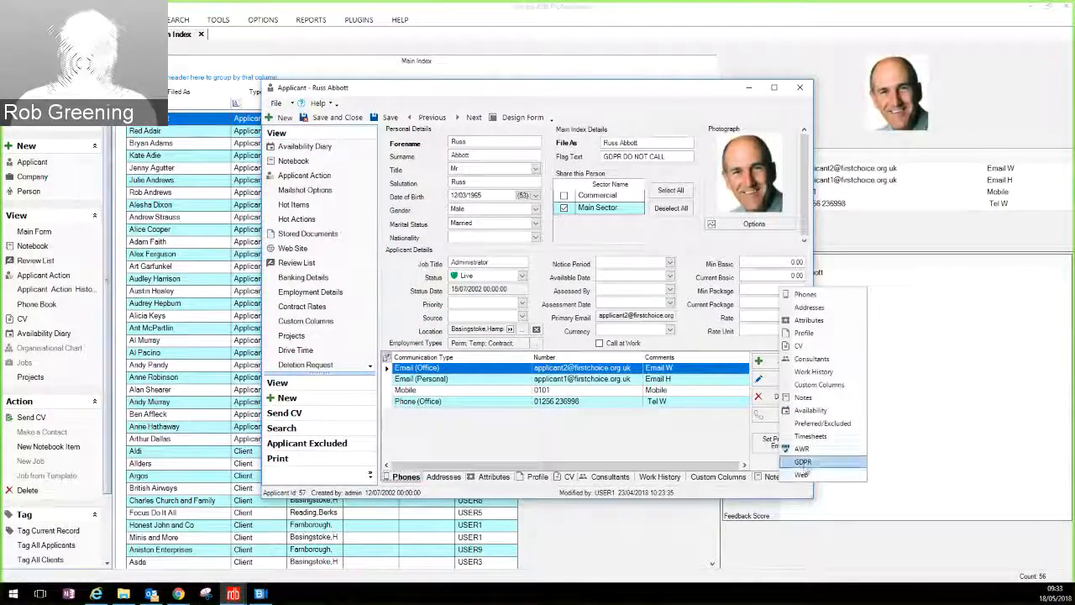
pyautogui.click(803, 463)
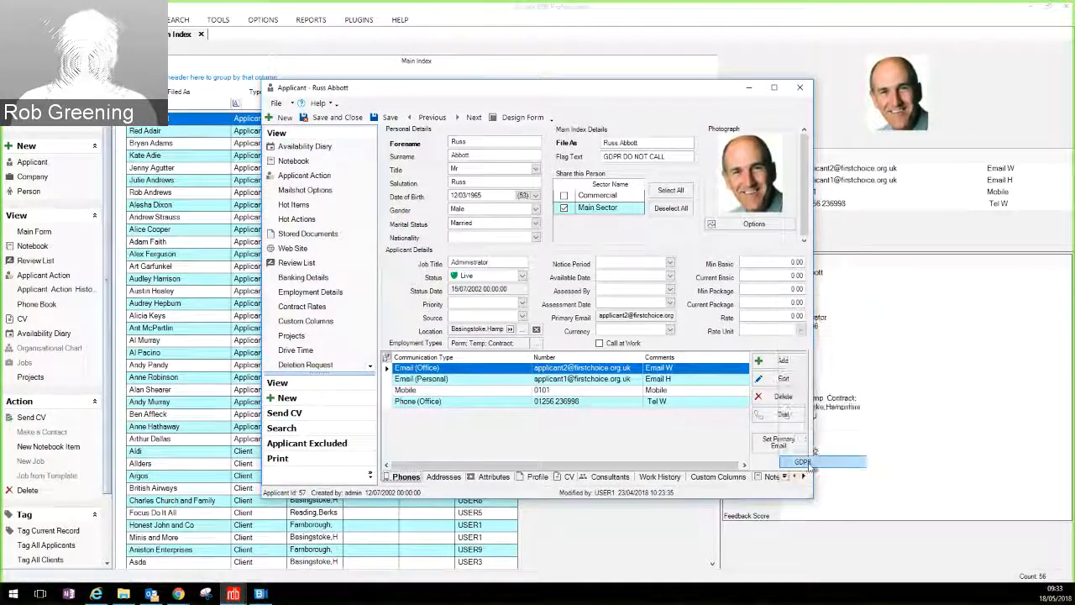